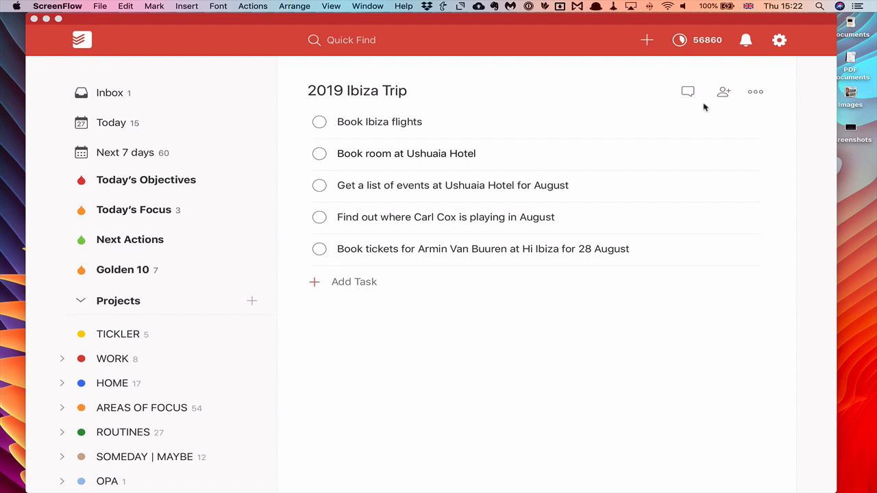
- Bring the Todoist window to the front, showing the 2019 Ibiza Trip project
{"action": "left_click", "coordinate": [724, 94]}
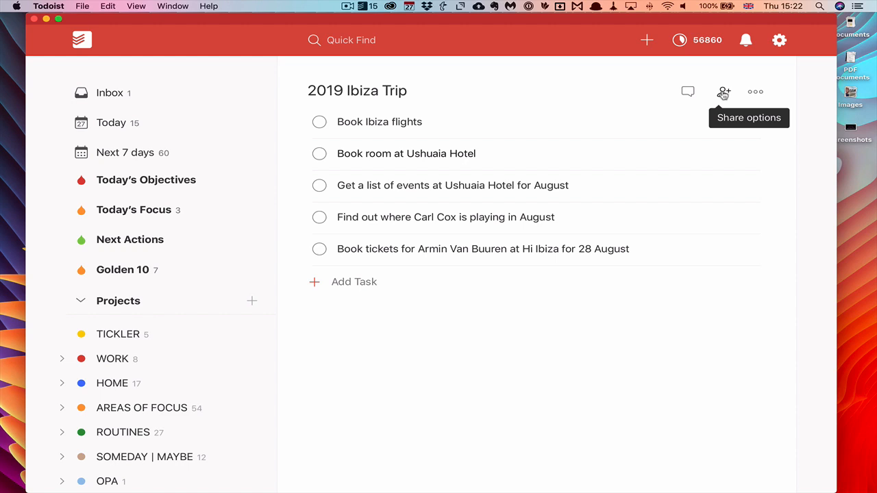
- Invite the collaborator to 2019 Ibiza Trip by their e-mail address and close sharing
{"action": "left_click", "coordinate": [723, 94]}
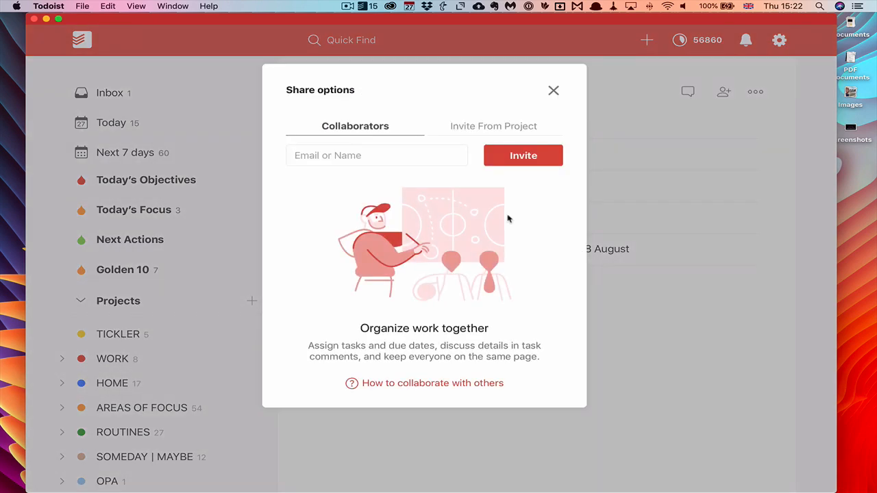
{"action": "key", "text": "Return"}
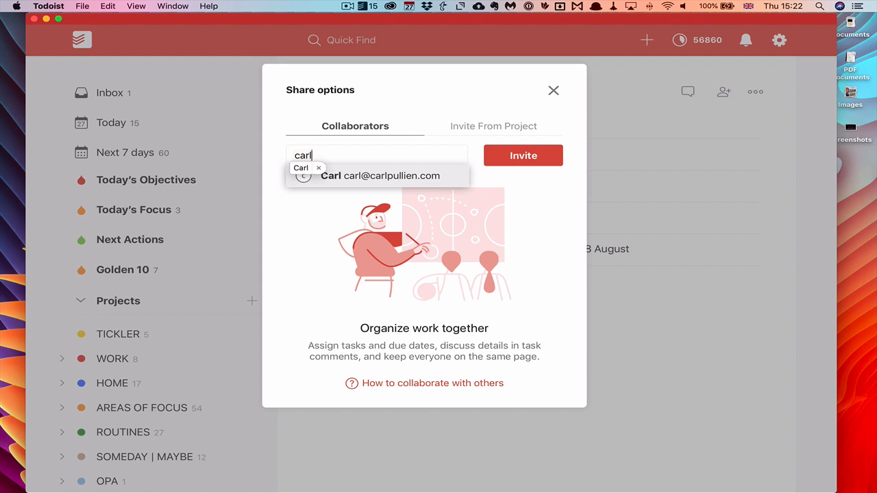
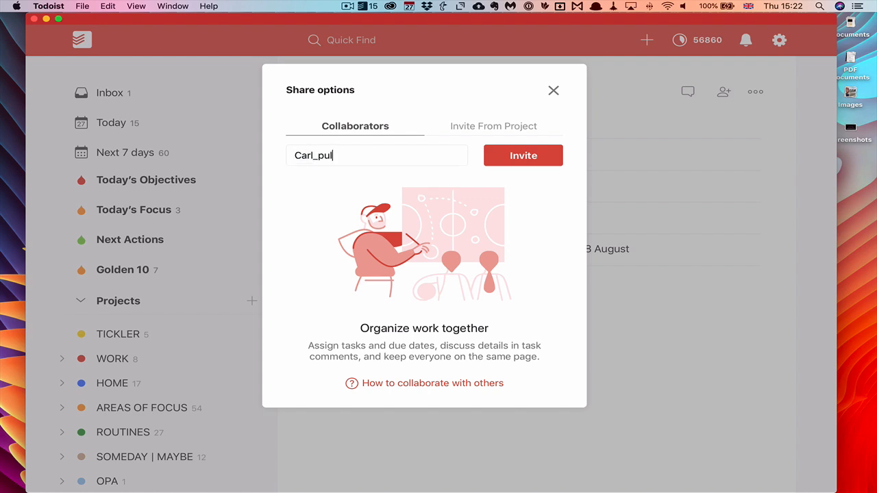
{"action": "left_click", "coordinate": [523, 160]}
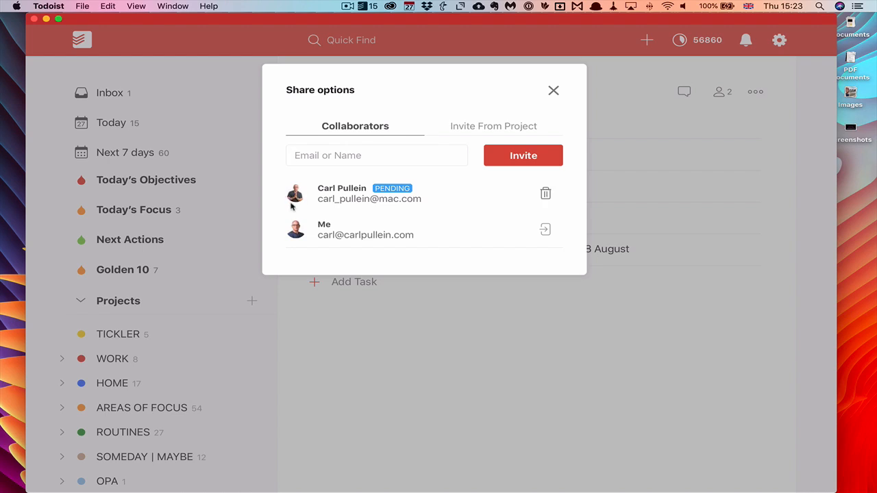
{"action": "left_click", "coordinate": [553, 90]}
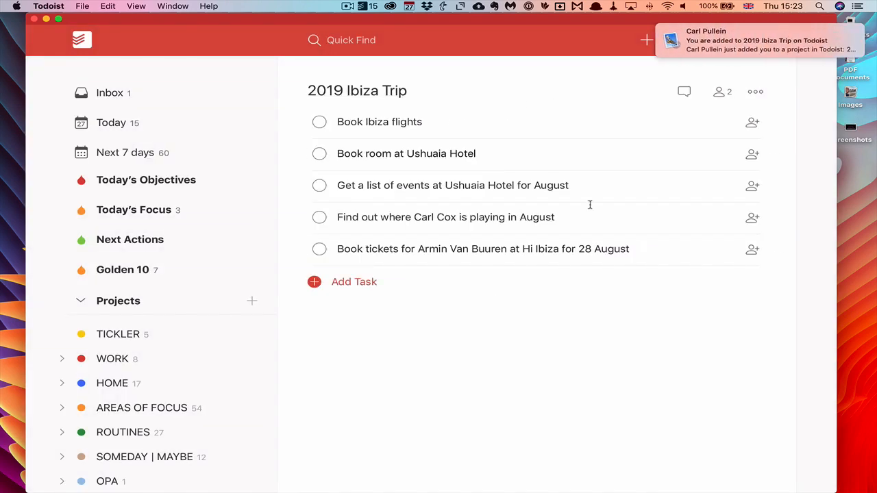
- Accept the 2019 Ibiza Trip invitation from the notifications list
{"action": "left_click", "coordinate": [708, 56]}
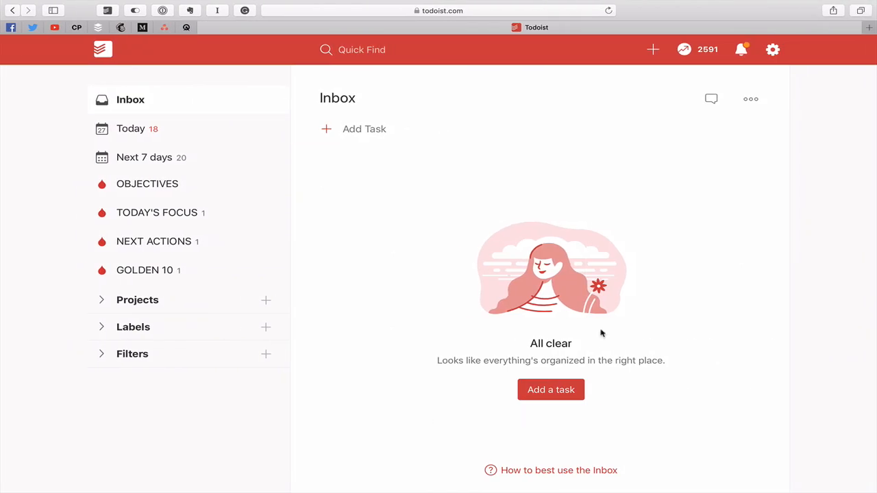
{"action": "left_click", "coordinate": [743, 52]}
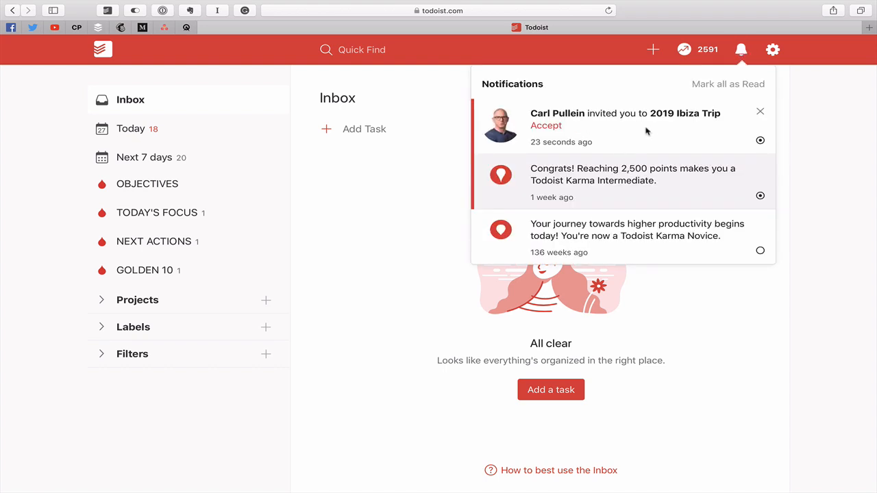
{"action": "left_click", "coordinate": [547, 126]}
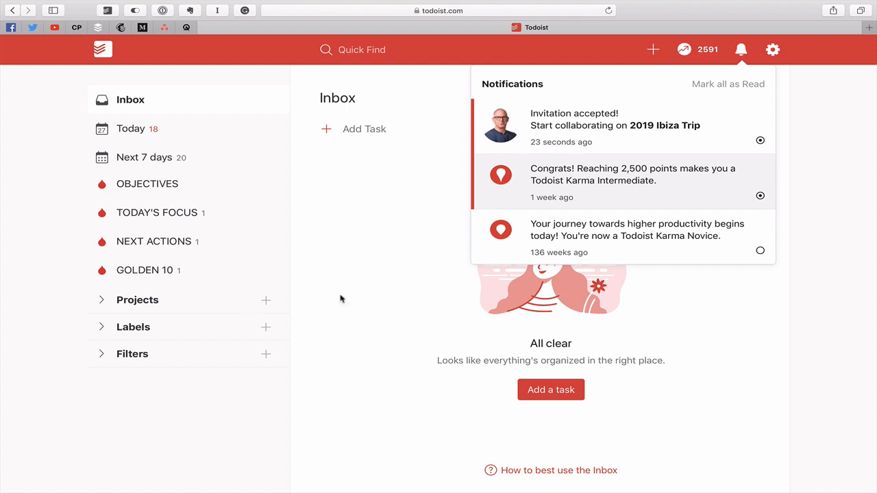
{"action": "left_click", "coordinate": [361, 290]}
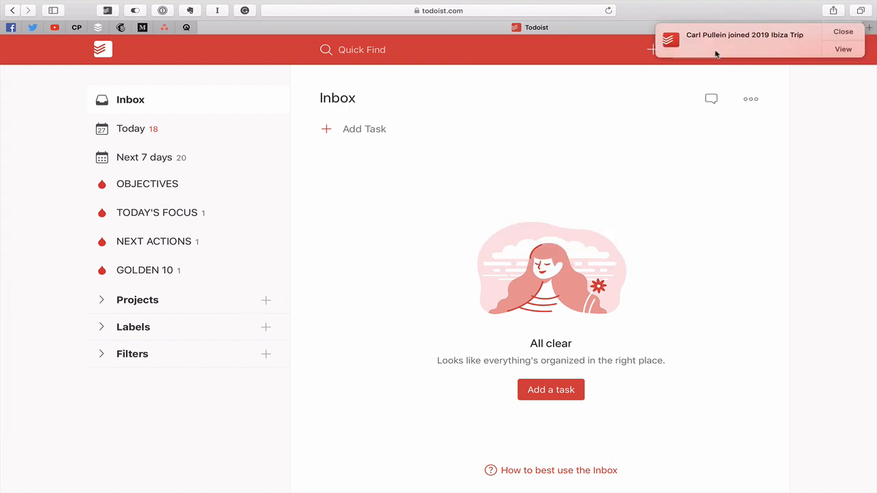
- Dismiss the joined-project banner and open 2019 Ibiza Trip from the Projects list
{"action": "left_click", "coordinate": [842, 32]}
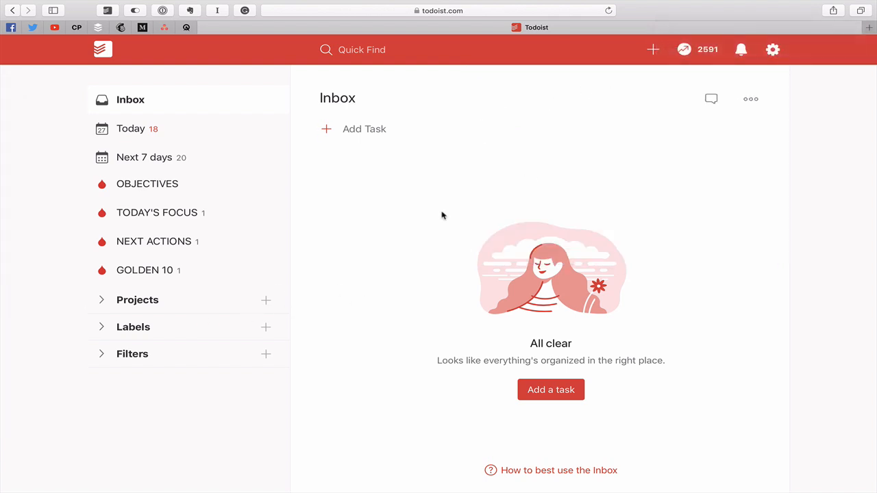
{"action": "left_click", "coordinate": [101, 300]}
{"action": "scroll", "coordinate": [122, 315], "scroll_direction": "down", "scroll_amount": 3}
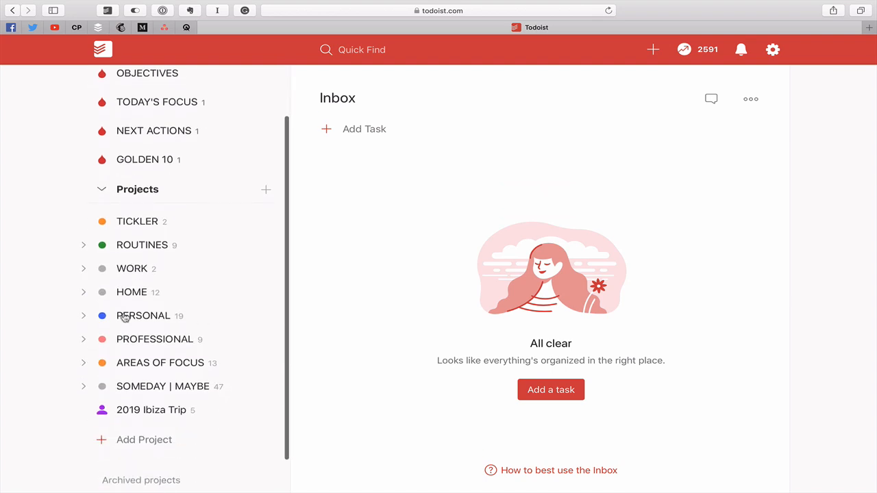
{"action": "left_click", "coordinate": [158, 415]}
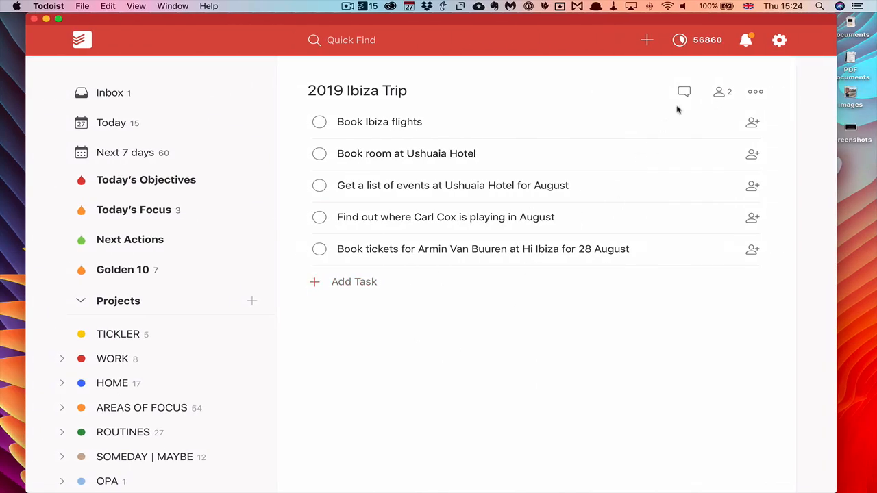
{"action": "left_click", "coordinate": [745, 41]}
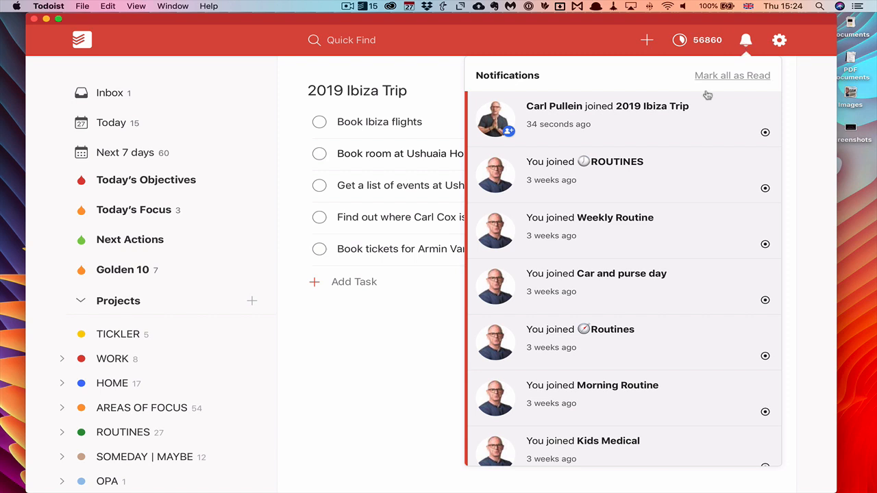
{"action": "left_click", "coordinate": [746, 44]}
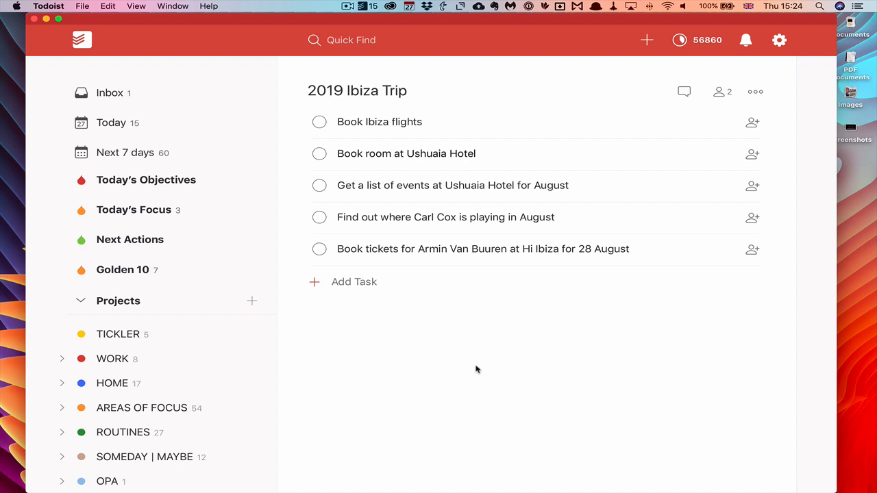
{"action": "left_click", "coordinate": [720, 93]}
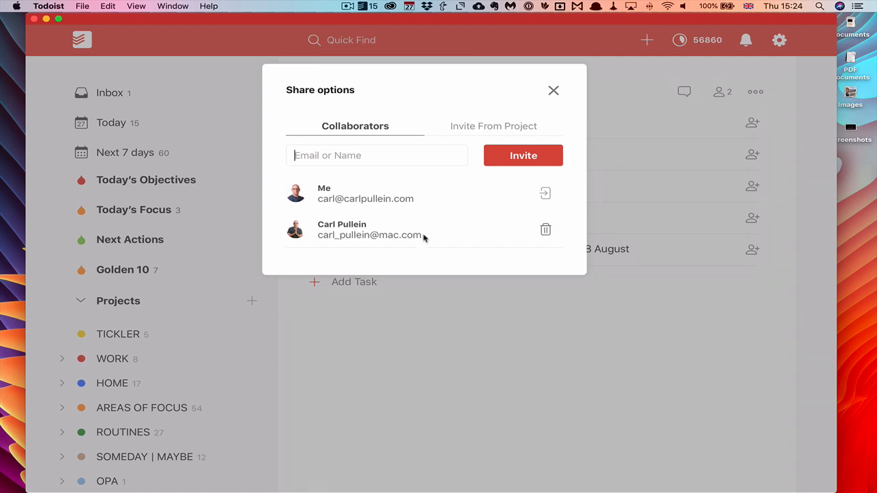
{"action": "left_click", "coordinate": [554, 90]}
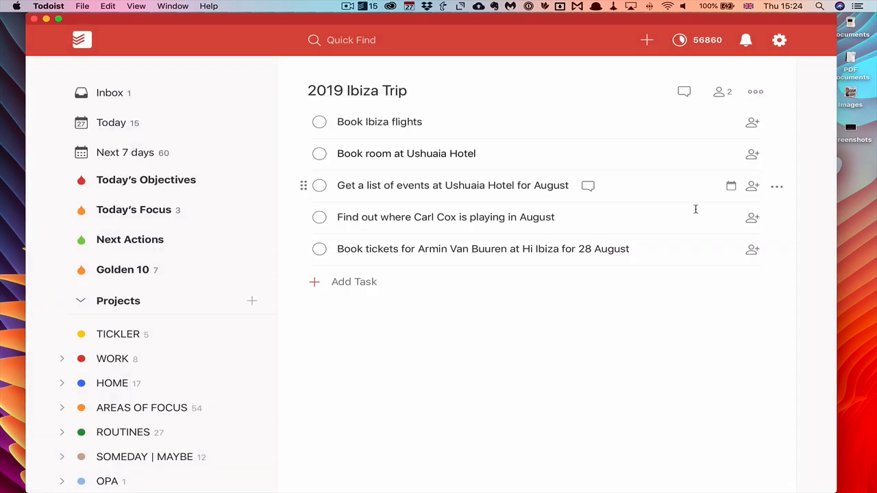
- Assign Book Ibiza flights to the collaborator and check the task's linked hotel website
{"action": "left_click", "coordinate": [753, 125]}
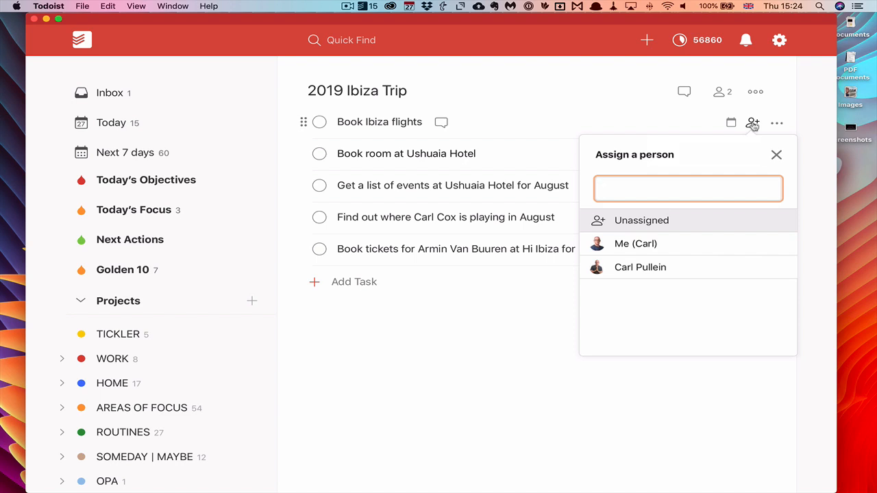
{"action": "left_click", "coordinate": [651, 269]}
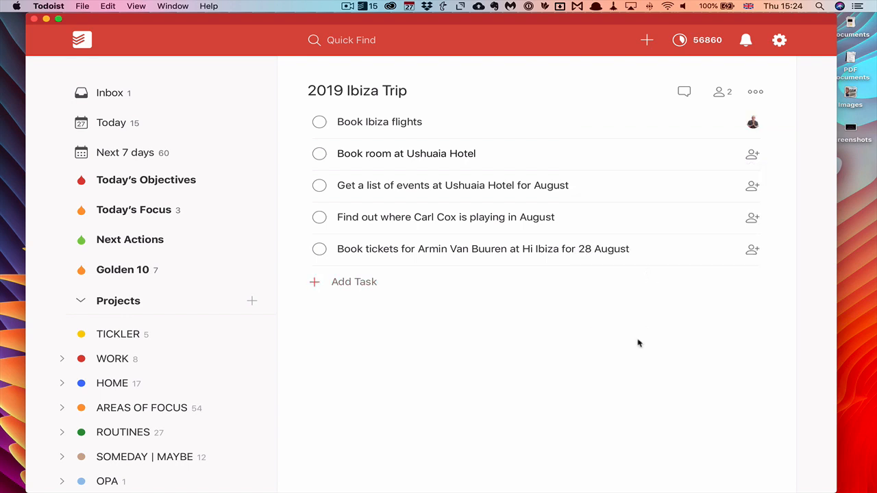
{"action": "left_click", "coordinate": [402, 155]}
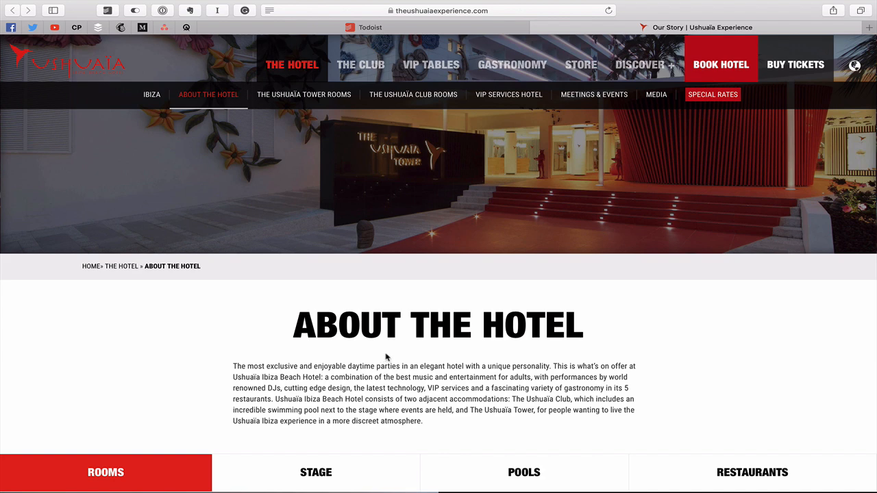
{"action": "left_click", "coordinate": [410, 31]}
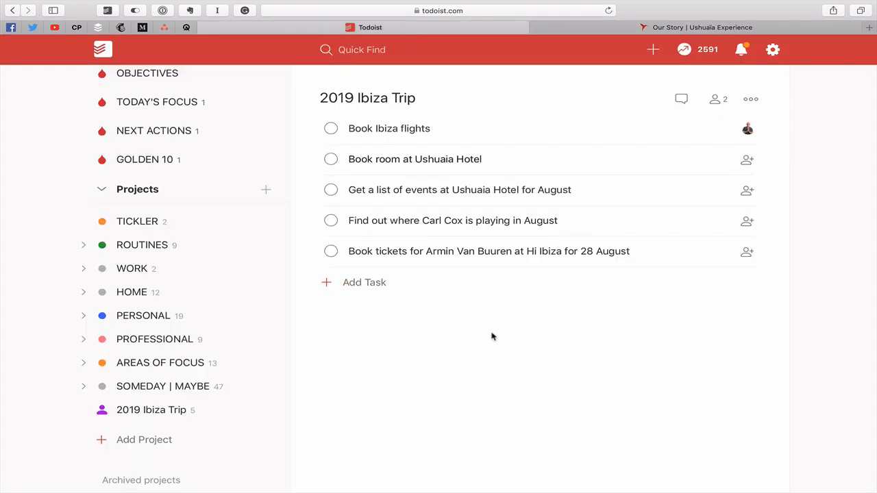
{"action": "key", "text": "ctrl+Left"}
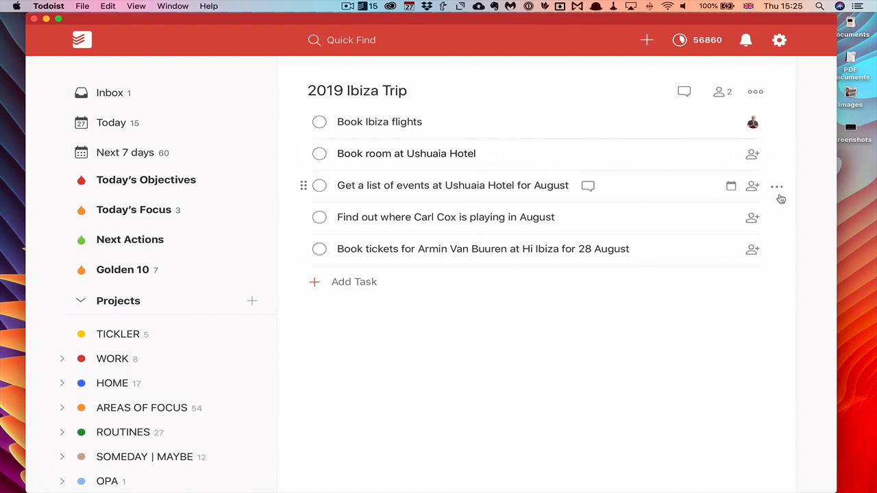
- Assign hotel room, August events and Carl Cox tasks to yourself; Armin Van Buuren tickets to the collaborator
{"action": "left_click", "coordinate": [754, 154]}
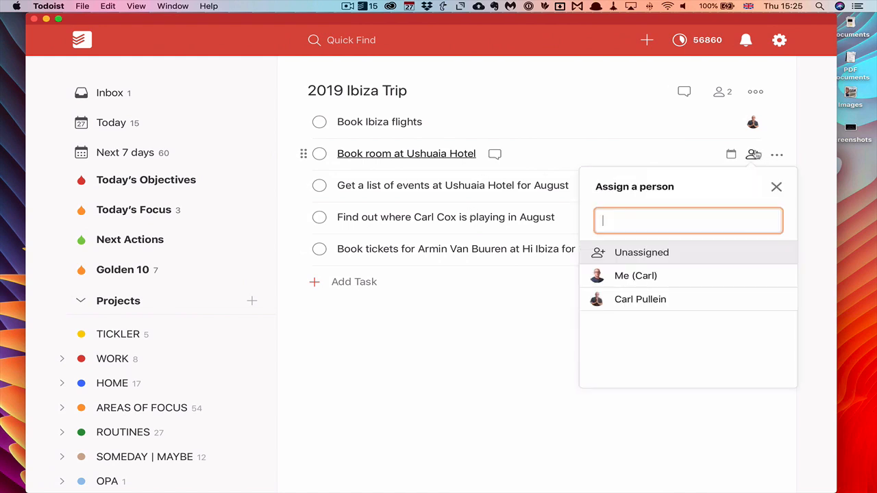
{"action": "left_click", "coordinate": [630, 277]}
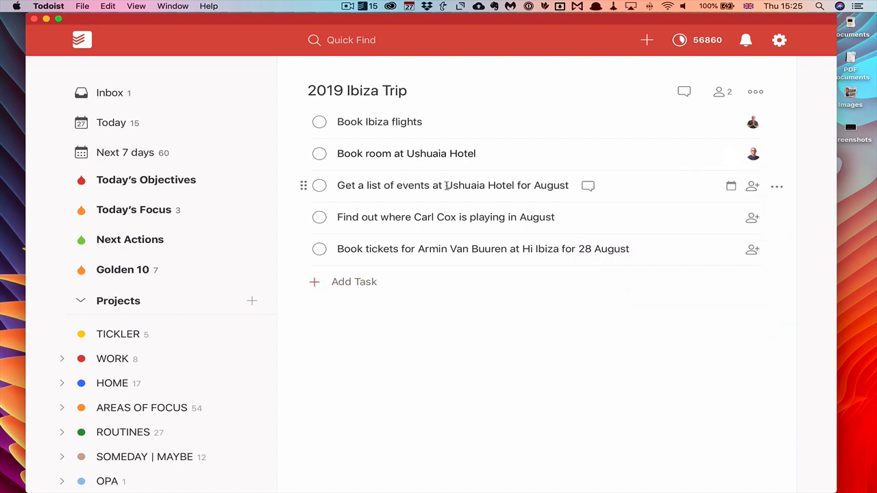
{"action": "left_click", "coordinate": [751, 186]}
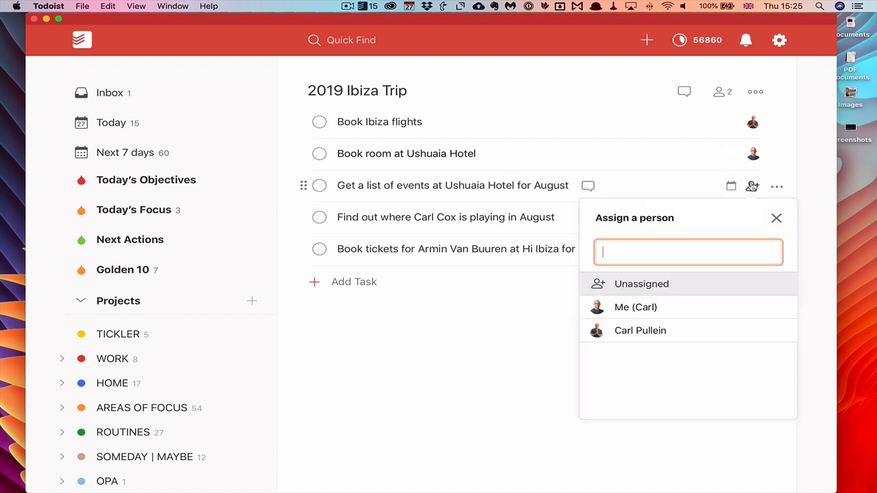
{"action": "left_click", "coordinate": [667, 313]}
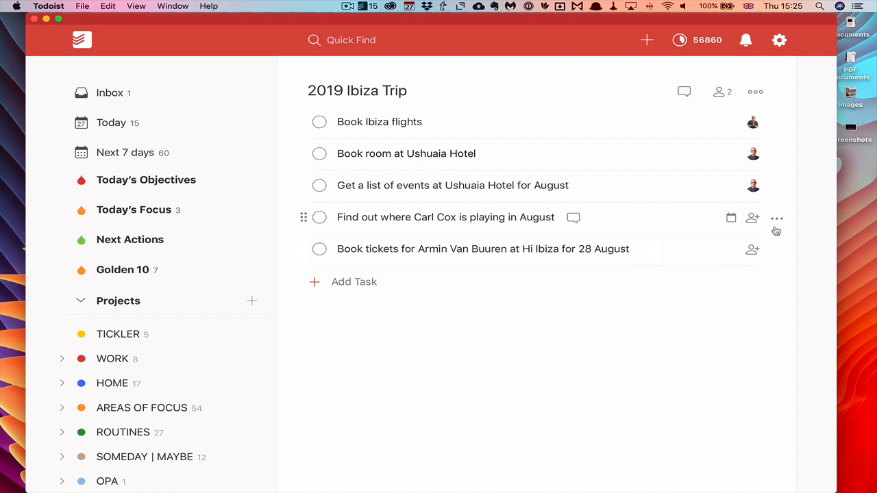
{"action": "left_click", "coordinate": [752, 218]}
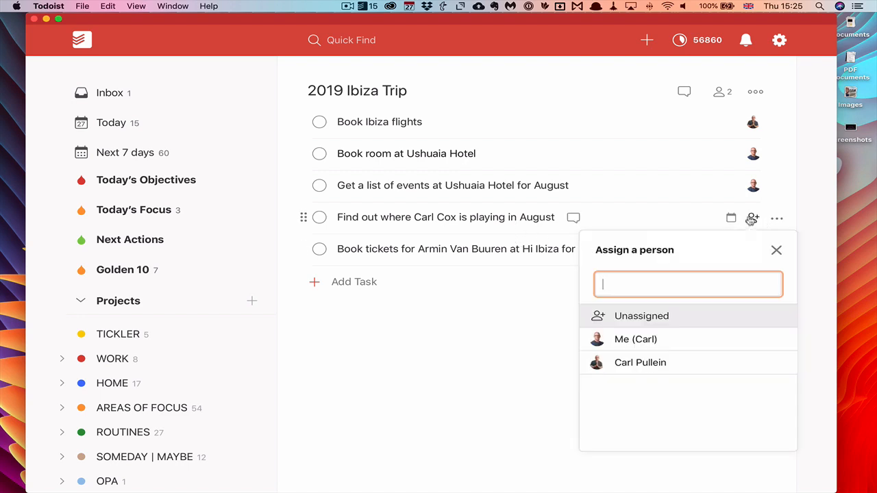
{"action": "left_click", "coordinate": [656, 338]}
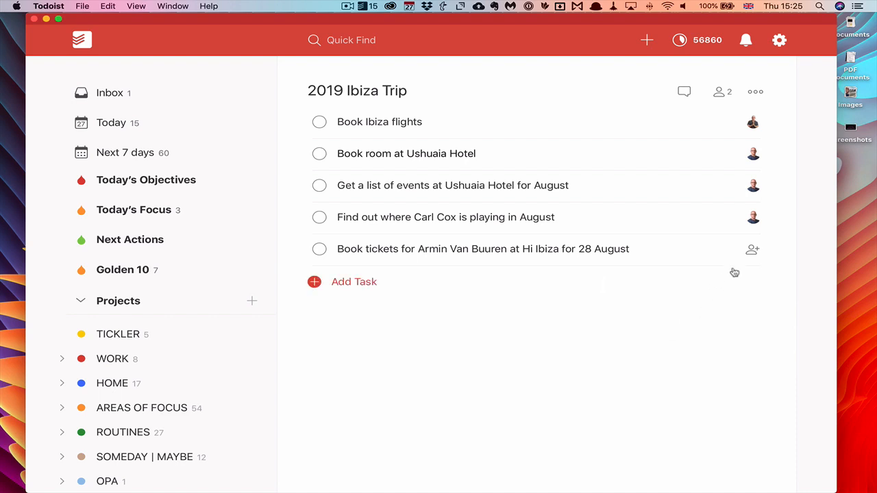
{"action": "left_click", "coordinate": [753, 250]}
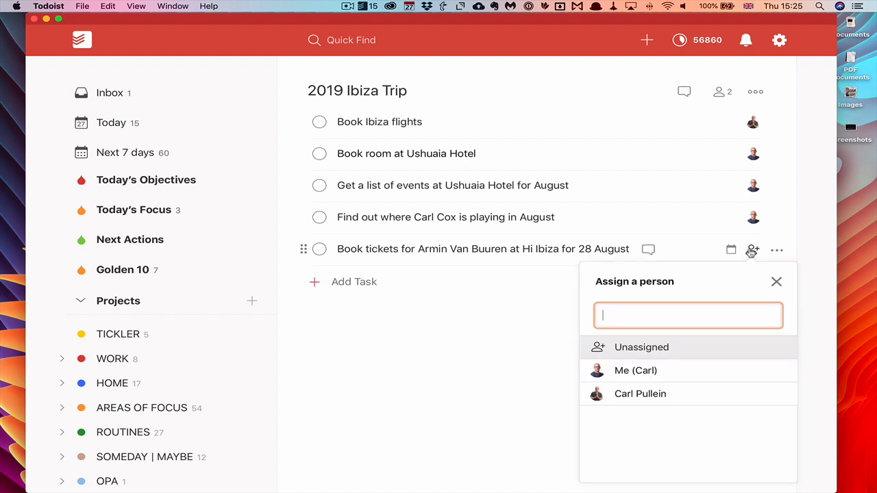
{"action": "left_click", "coordinate": [656, 396]}
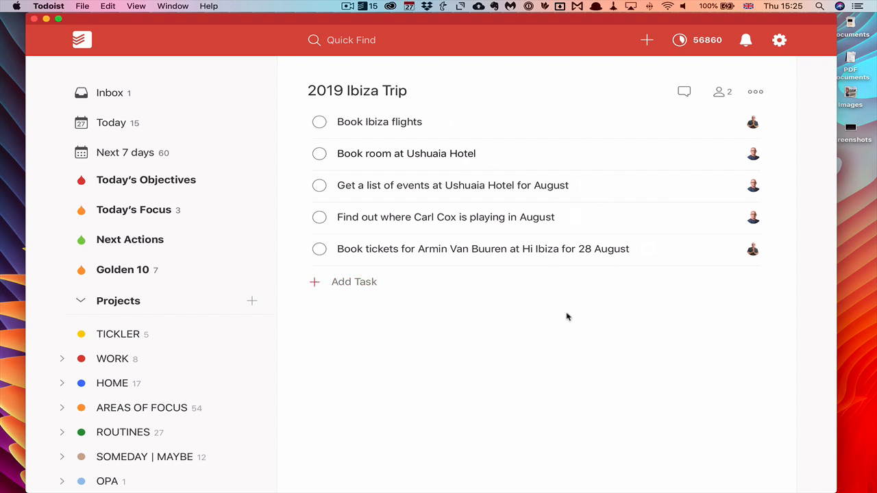
- Schedule the Book Ibiza flights task for today
{"action": "left_click", "coordinate": [503, 123]}
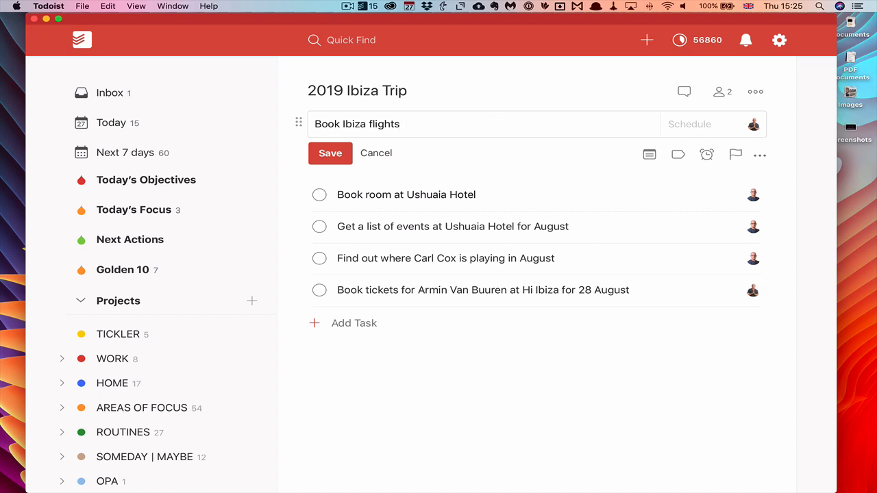
{"action": "type", "text": "today"}
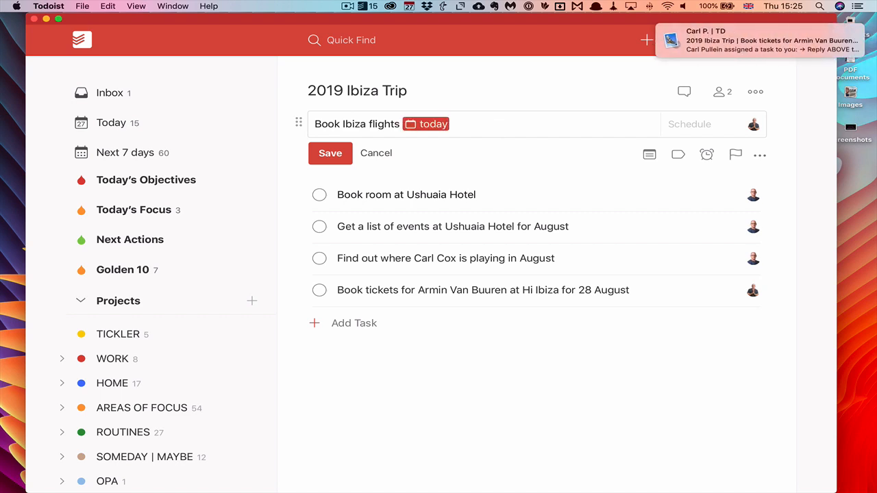
{"action": "left_click", "coordinate": [330, 153]}
{"action": "mouse_move", "coordinate": [743, 41]}
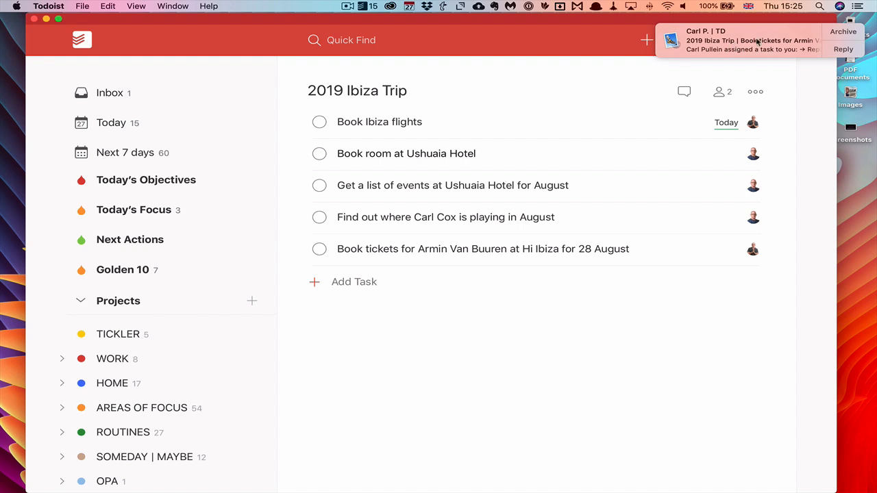
{"action": "left_click", "coordinate": [751, 45]}
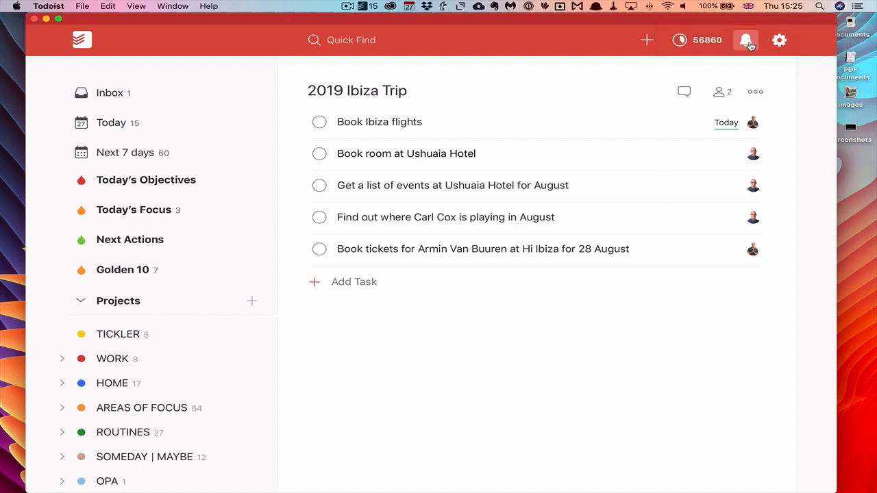
- Give Book Ibiza flights priority 1, then move to the Safari web version
{"action": "mouse_move", "coordinate": [713, 126]}
{"action": "left_click", "coordinate": [546, 128]}
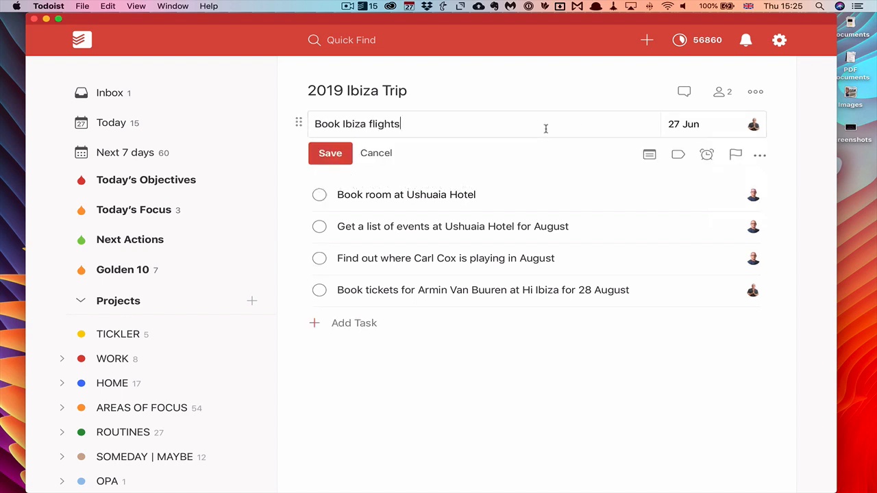
{"action": "type", "text": "p1"}
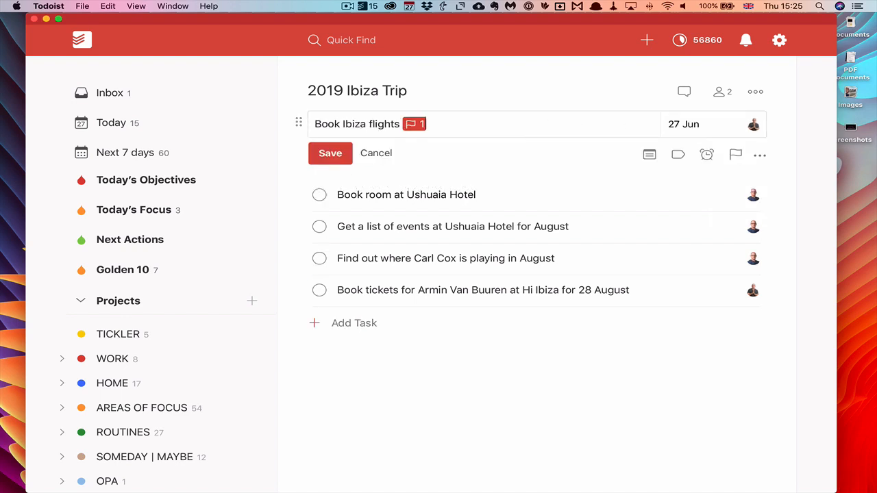
{"action": "left_click", "coordinate": [336, 154]}
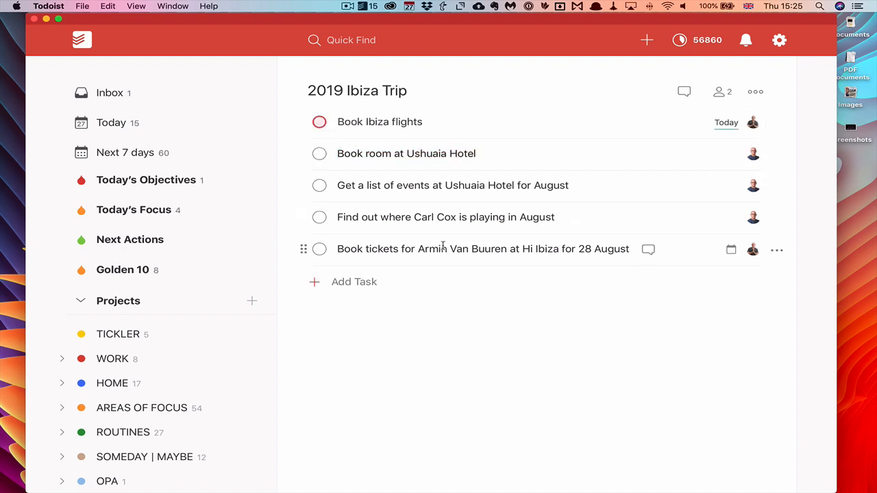
{"action": "key", "text": "ctrl+Right"}
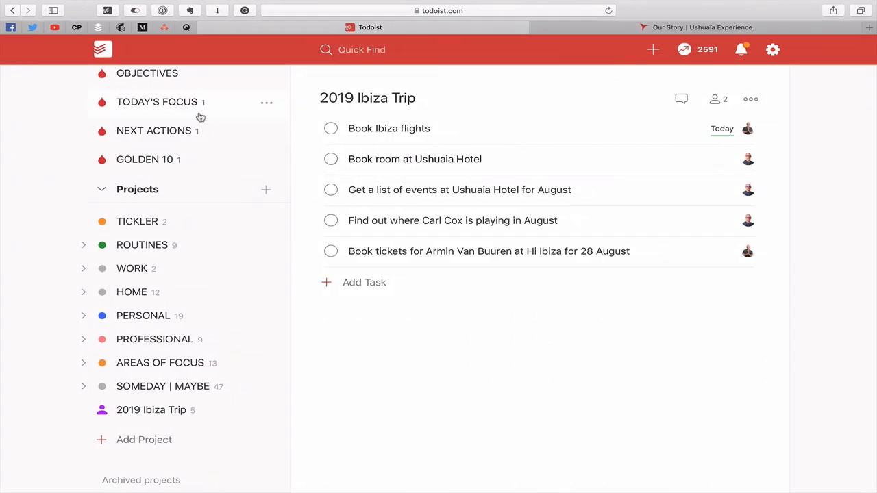
- In the Today view, tick off Book Ibiza flights as complete
{"action": "scroll", "coordinate": [201, 118], "scroll_direction": "up", "scroll_amount": 3}
{"action": "left_click", "coordinate": [129, 130]}
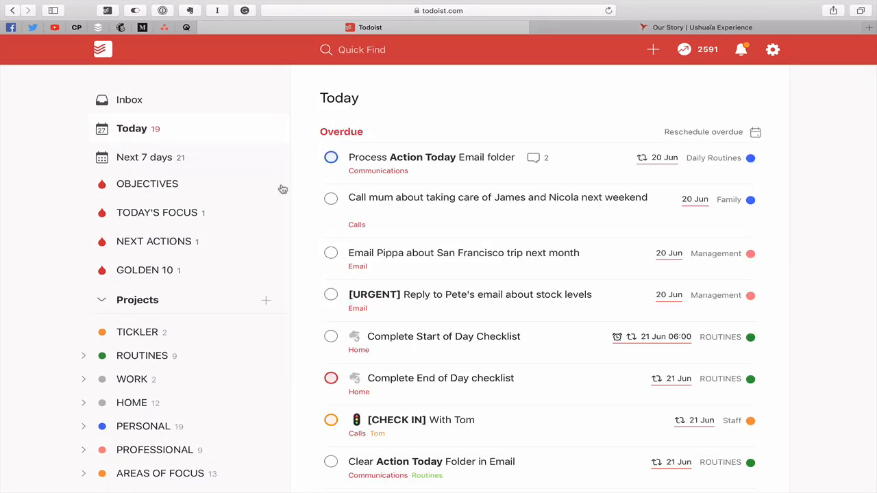
{"action": "scroll", "coordinate": [308, 235], "scroll_direction": "down", "scroll_amount": 5}
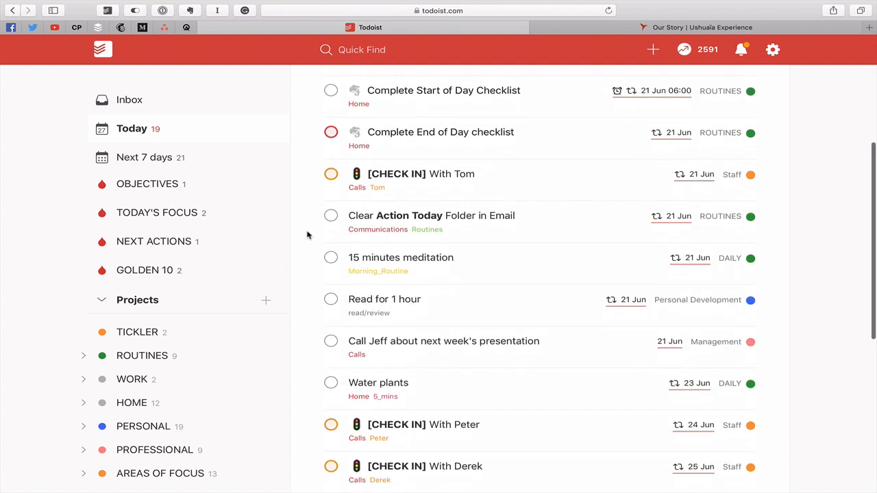
{"action": "scroll", "coordinate": [308, 235], "scroll_direction": "down", "scroll_amount": 5}
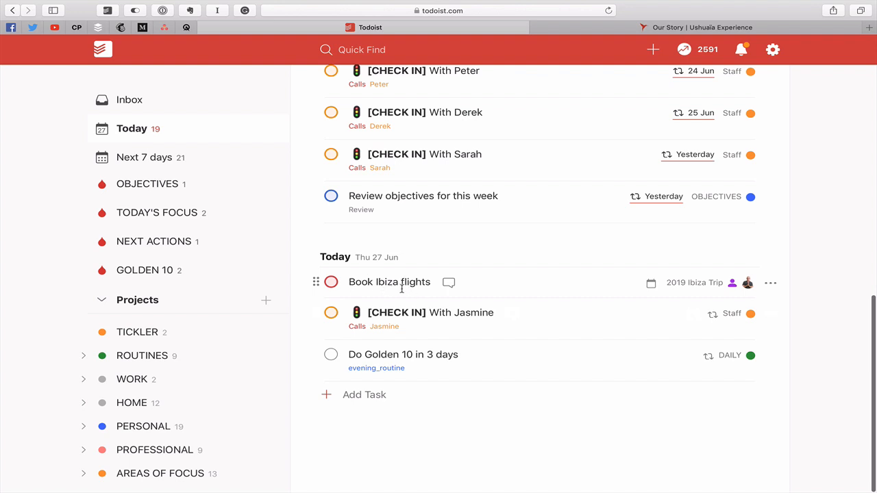
{"action": "left_click", "coordinate": [542, 293]}
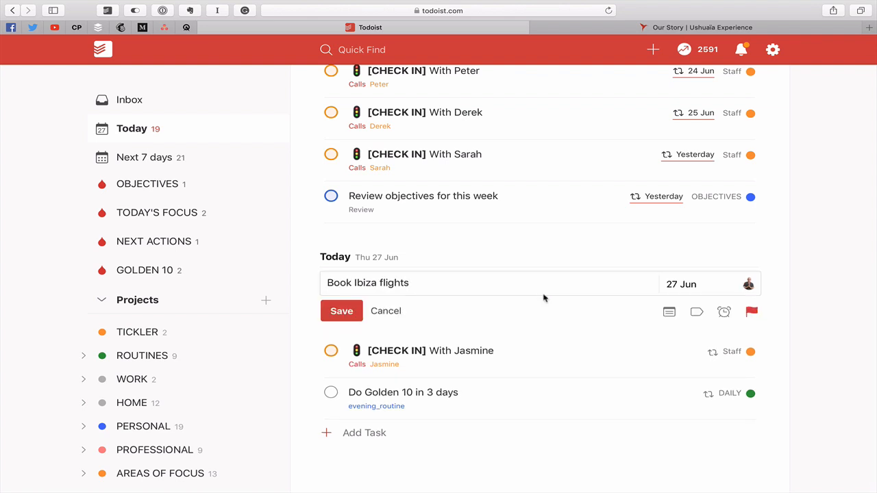
{"action": "left_click", "coordinate": [395, 311]}
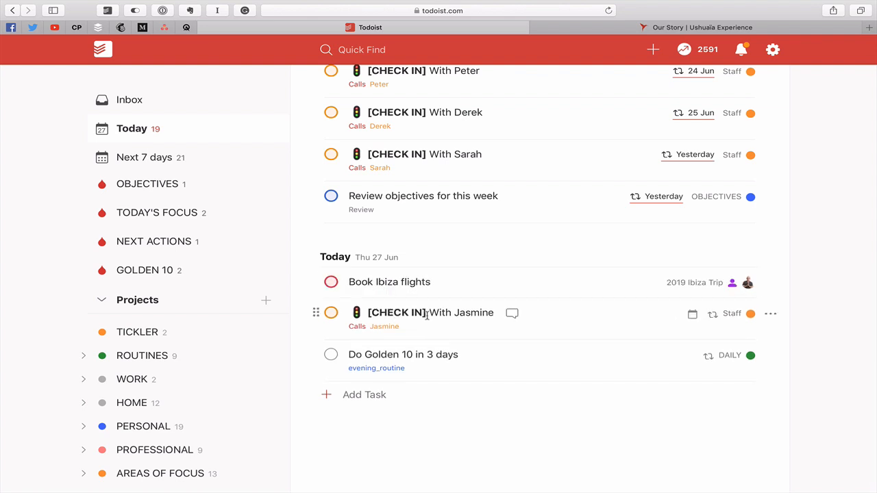
{"action": "left_click", "coordinate": [331, 283]}
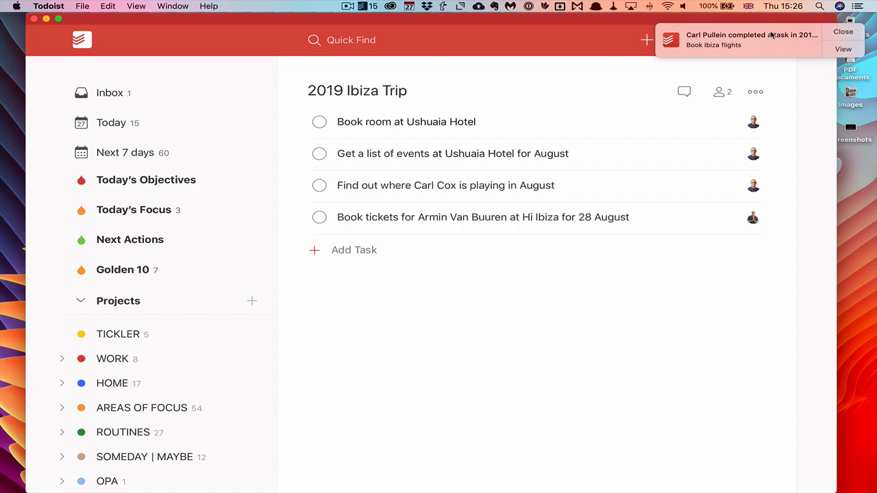
- Review the flights-completed notification, then open the 2019 Ibiza Trip project comments
{"action": "left_click", "coordinate": [842, 31]}
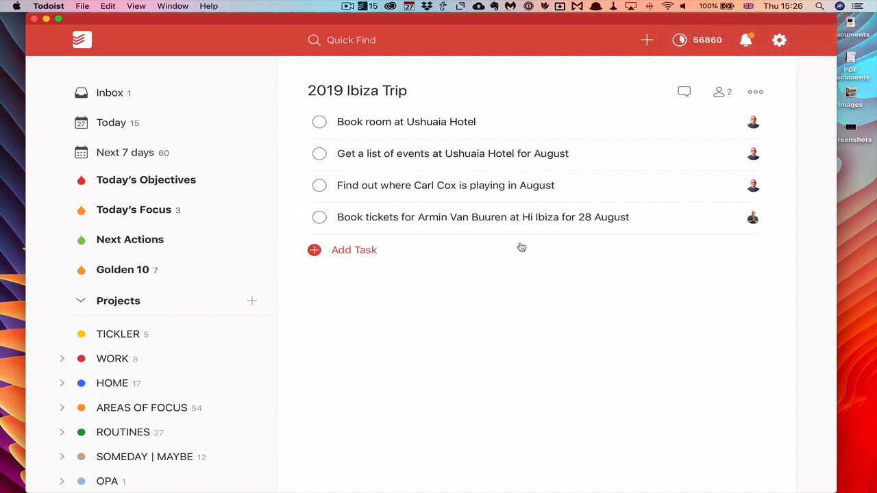
{"action": "left_click", "coordinate": [752, 41]}
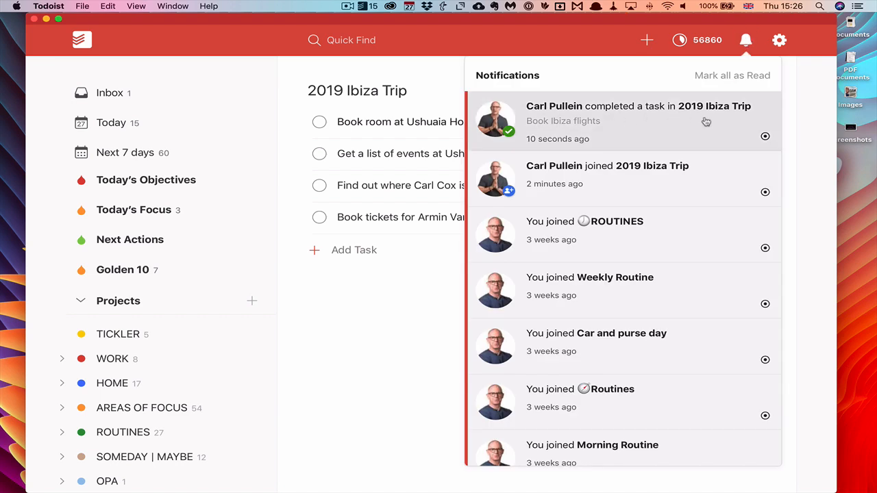
{"action": "left_click", "coordinate": [799, 118]}
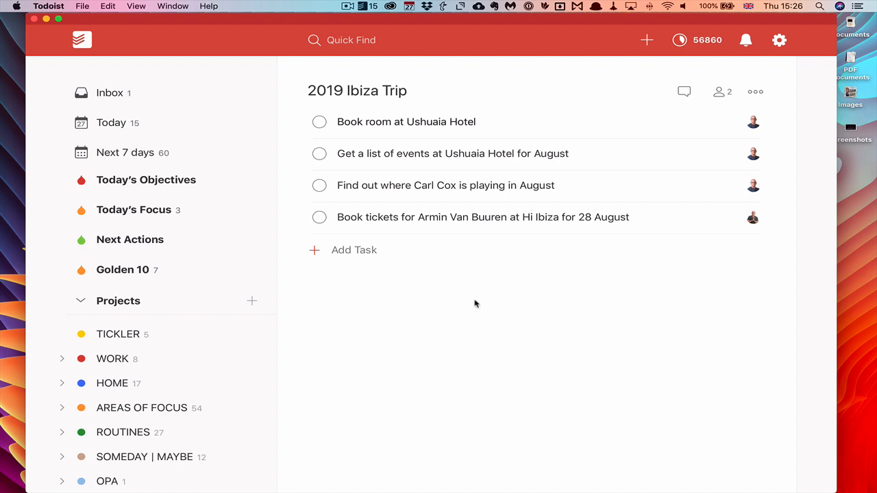
{"action": "left_click", "coordinate": [683, 93]}
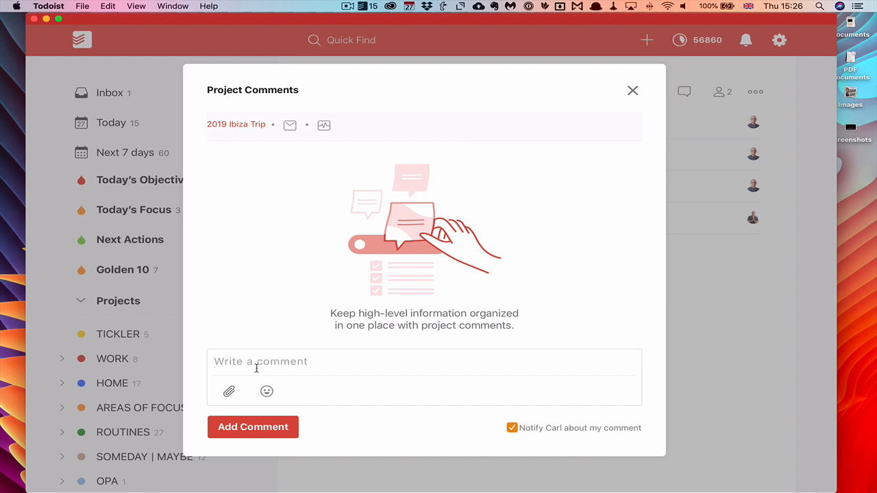
- Post a comment thanking the collaborator for booking the flights and asking how much is owed
{"action": "type", "text": "Hi Carl. Thanks for booking the "}
{"action": "type", "text": "ho"}
{"action": "key", "text": "BackSpace"}
{"action": "key", "text": "BackSpace"}
{"action": "key", "text": "BackSpace"}
{"action": "type", "text": "f;o"}
{"action": "key", "text": "BackSpace"}
{"action": "key", "text": "BackSpace"}
{"action": "type", "text": "lights. Let me know how "}
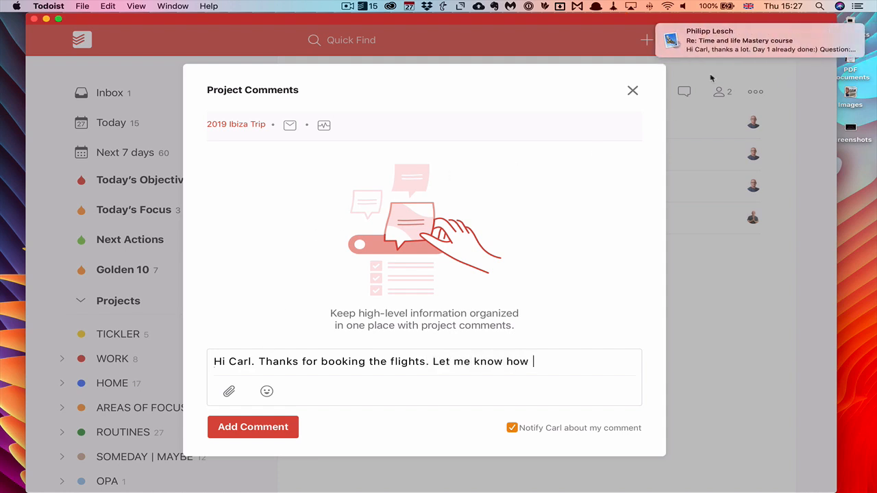
{"action": "type", "text": "much money I owe you."}
{"action": "left_click", "coordinate": [290, 440]}
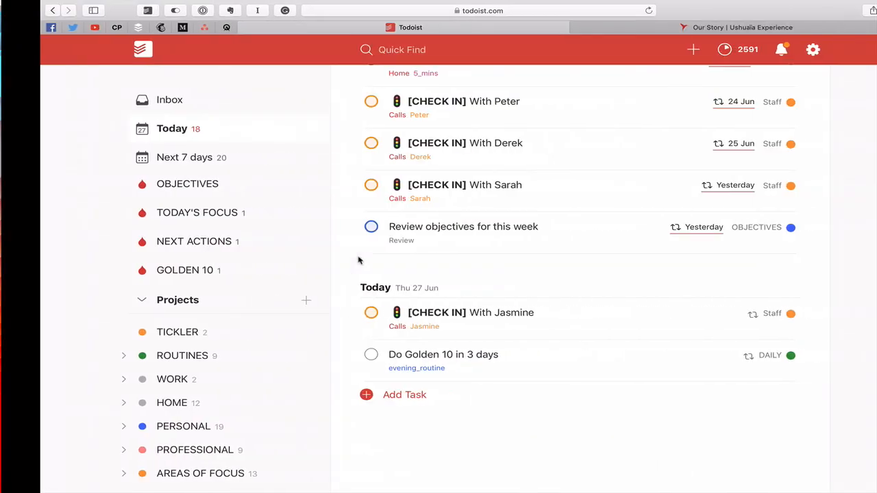
- On the web, open 2019 Ibiza Trip and its comment thread to read the thank-you
{"action": "left_click", "coordinate": [743, 49]}
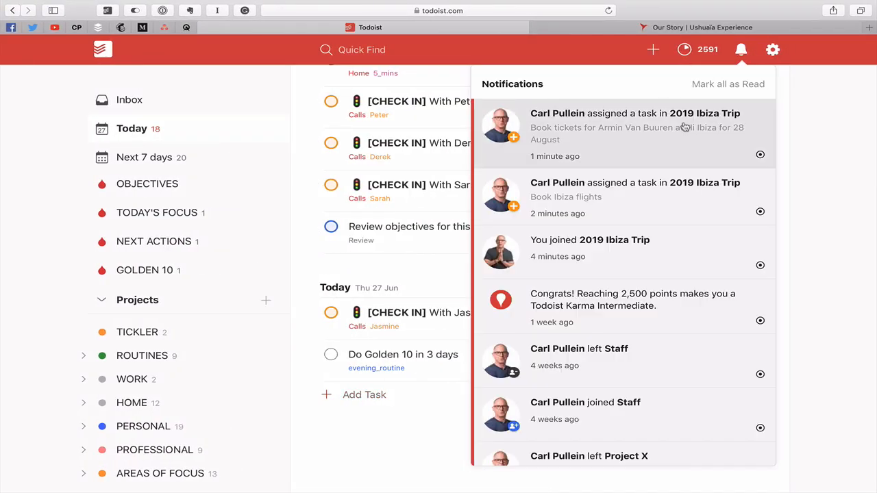
{"action": "left_click", "coordinate": [813, 119]}
{"action": "scroll", "coordinate": [513, 172], "scroll_direction": "up", "scroll_amount": 8}
{"action": "scroll", "coordinate": [138, 281], "scroll_direction": "down", "scroll_amount": 5}
{"action": "left_click", "coordinate": [146, 349]}
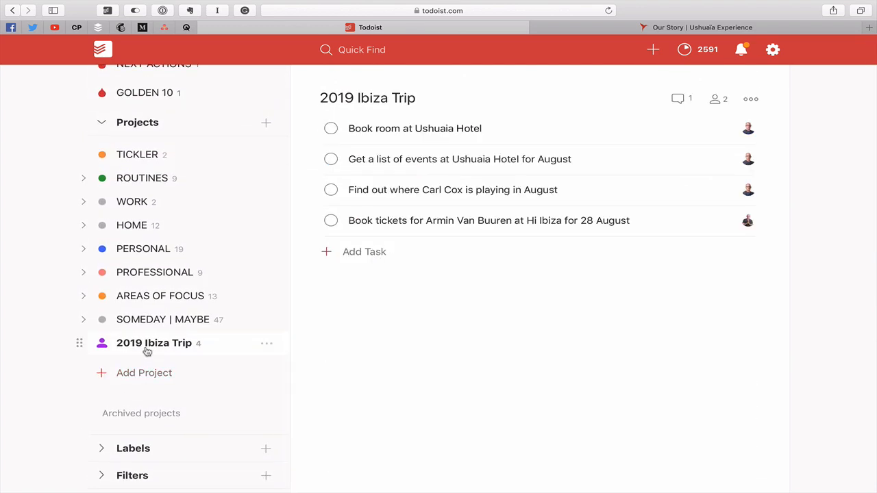
{"action": "left_click", "coordinate": [678, 103]}
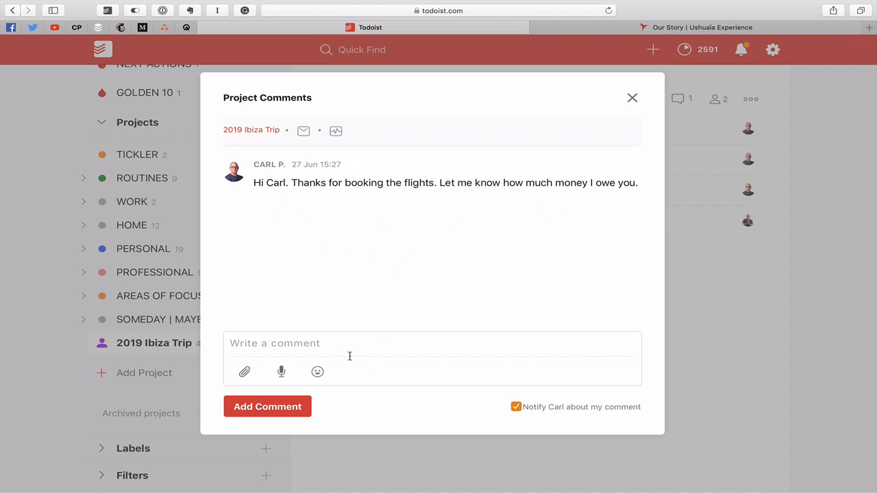
- Post the reply 'It cost $500' in the 2019 Ibiza Trip web comment thread, then return to the desktop app
{"action": "type", "text": "It cost $500"}
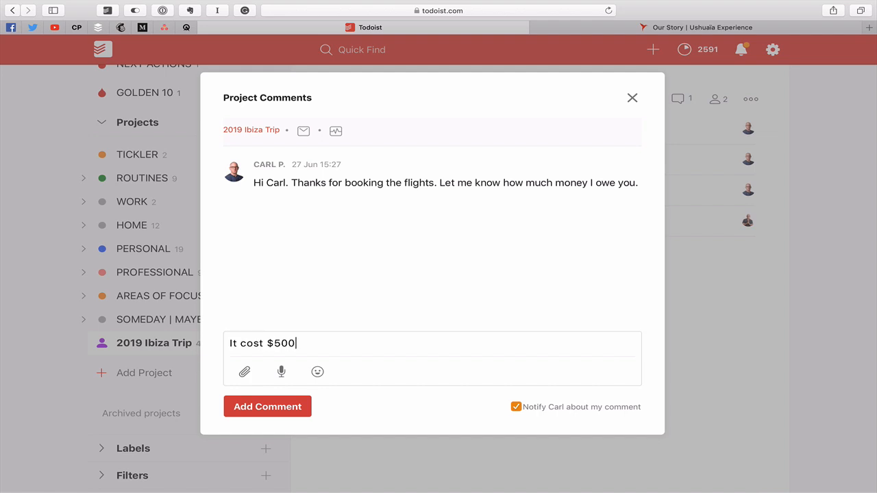
{"action": "left_click", "coordinate": [274, 408]}
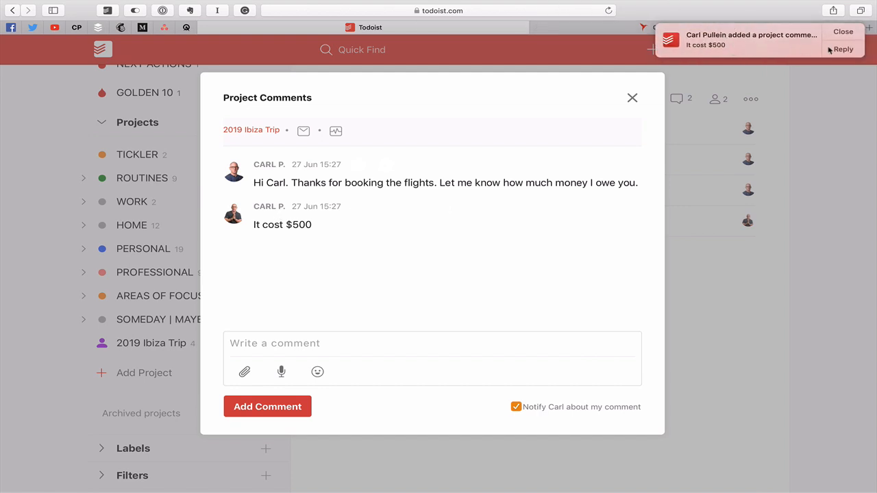
{"action": "left_click", "coordinate": [843, 32]}
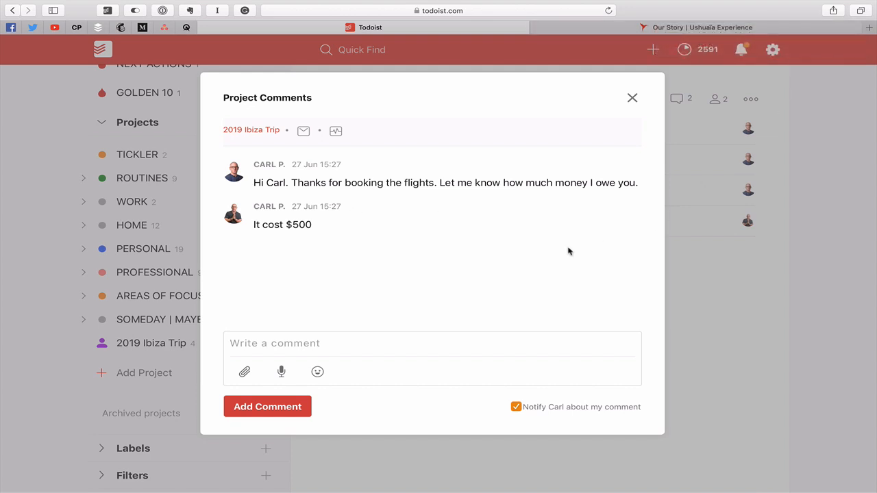
{"action": "key", "text": "ctrl+Left"}
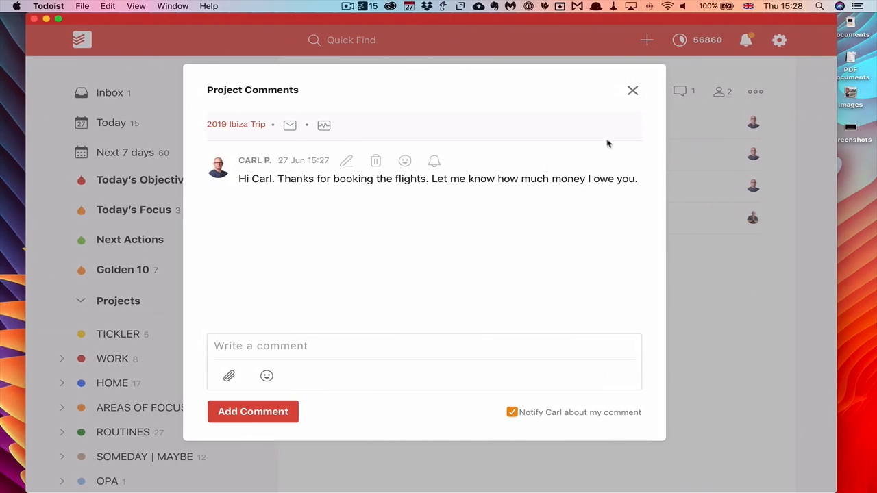
- Reopen the 2019 Ibiza Trip comments to check that both comments, including the $500 reply, appear, then close them
{"action": "left_click", "coordinate": [632, 91]}
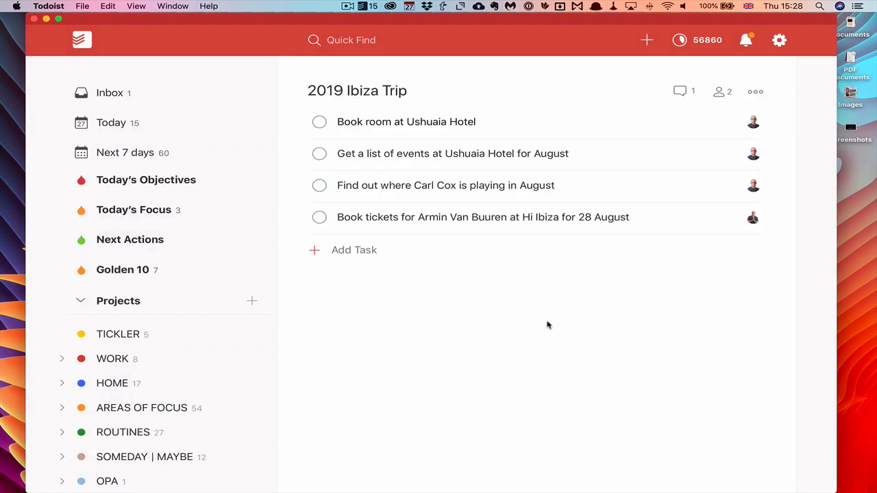
{"action": "left_click", "coordinate": [681, 94]}
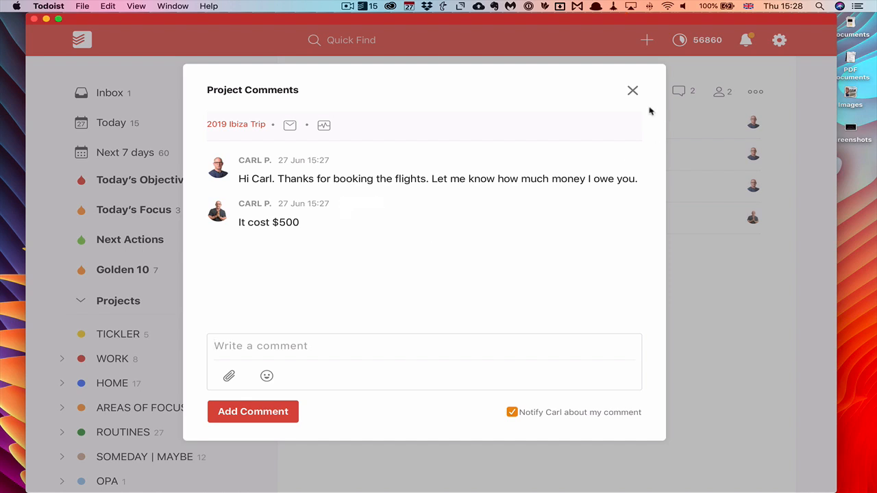
{"action": "left_click", "coordinate": [632, 92]}
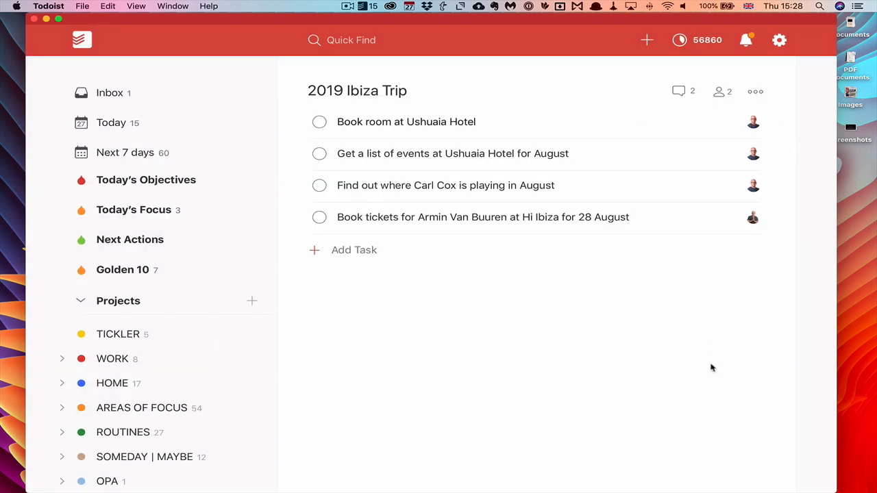